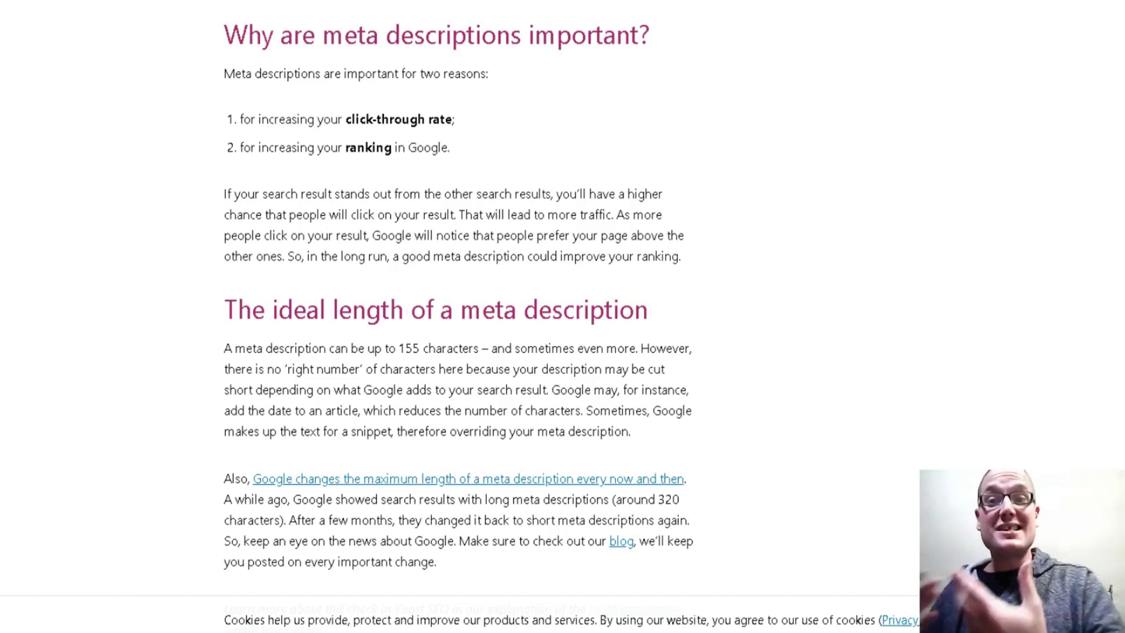
- Scroll the Yoast article to 'The ideal length of a meta description' and select '155 characters –'
{"action": "scroll", "coordinate": [1096, 327], "scroll_direction": "up", "scroll_amount": 5}
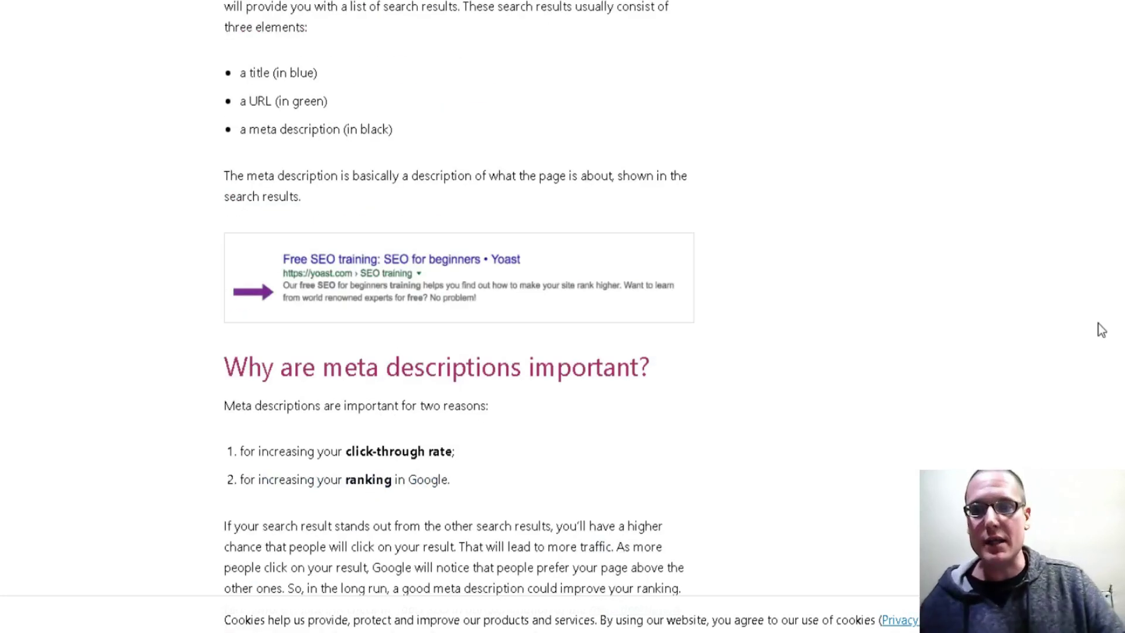
{"action": "scroll", "coordinate": [1097, 327], "scroll_direction": "up", "scroll_amount": 4}
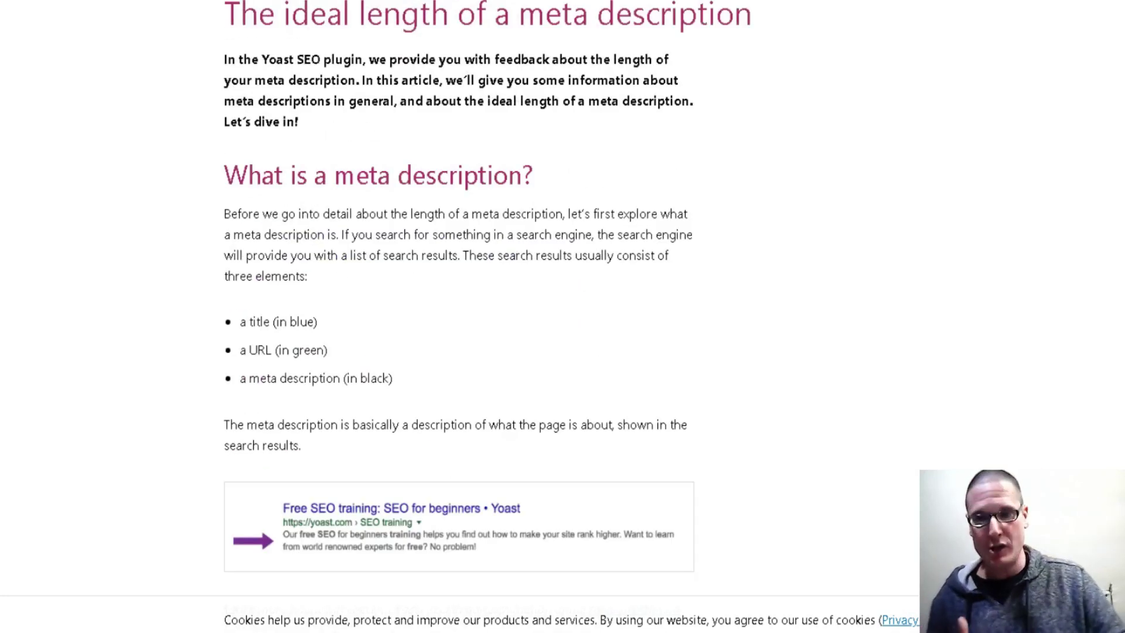
{"action": "scroll", "coordinate": [1081, 307], "scroll_direction": "up", "scroll_amount": 2}
{"action": "scroll", "coordinate": [1017, 283], "scroll_direction": "down", "scroll_amount": 5}
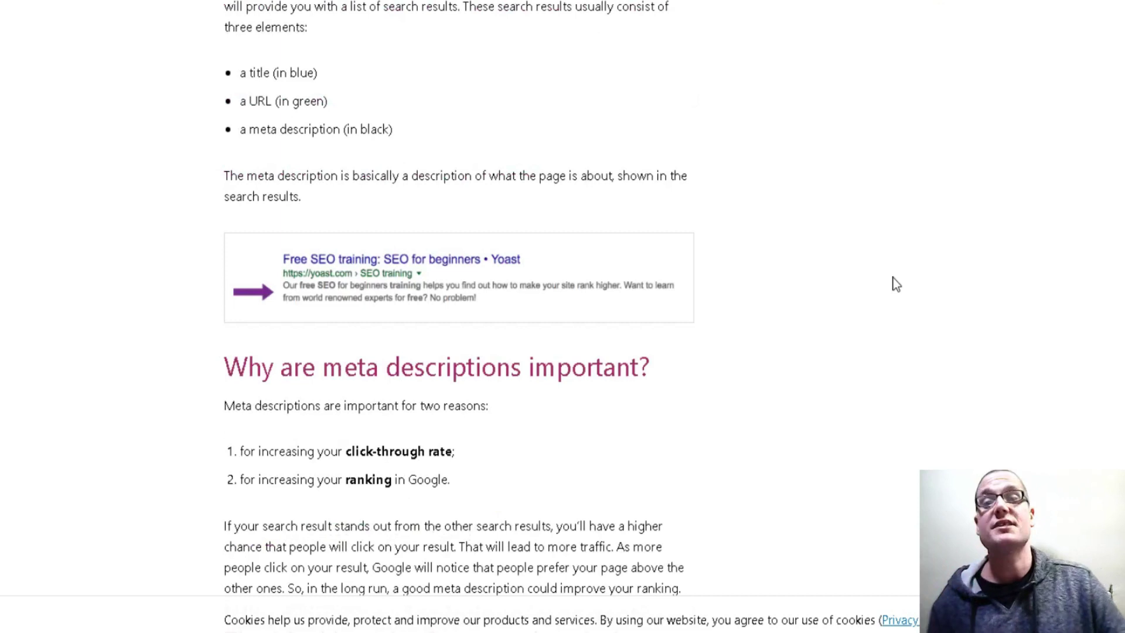
{"action": "scroll", "coordinate": [838, 311], "scroll_direction": "up", "scroll_amount": 7}
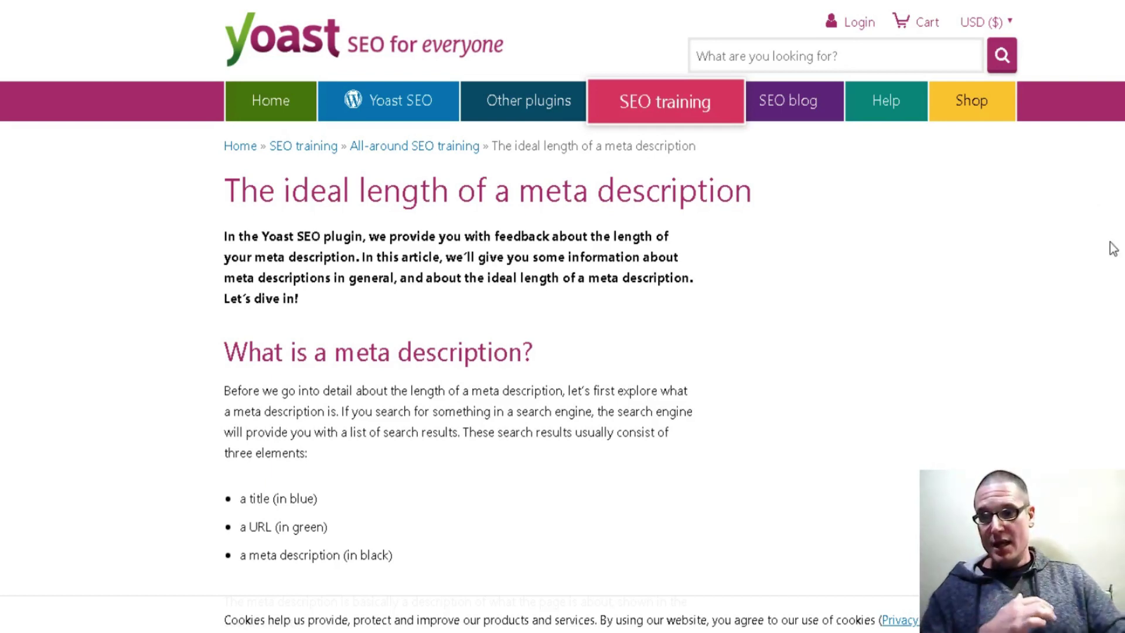
{"action": "scroll", "coordinate": [1109, 246], "scroll_direction": "down", "scroll_amount": 7}
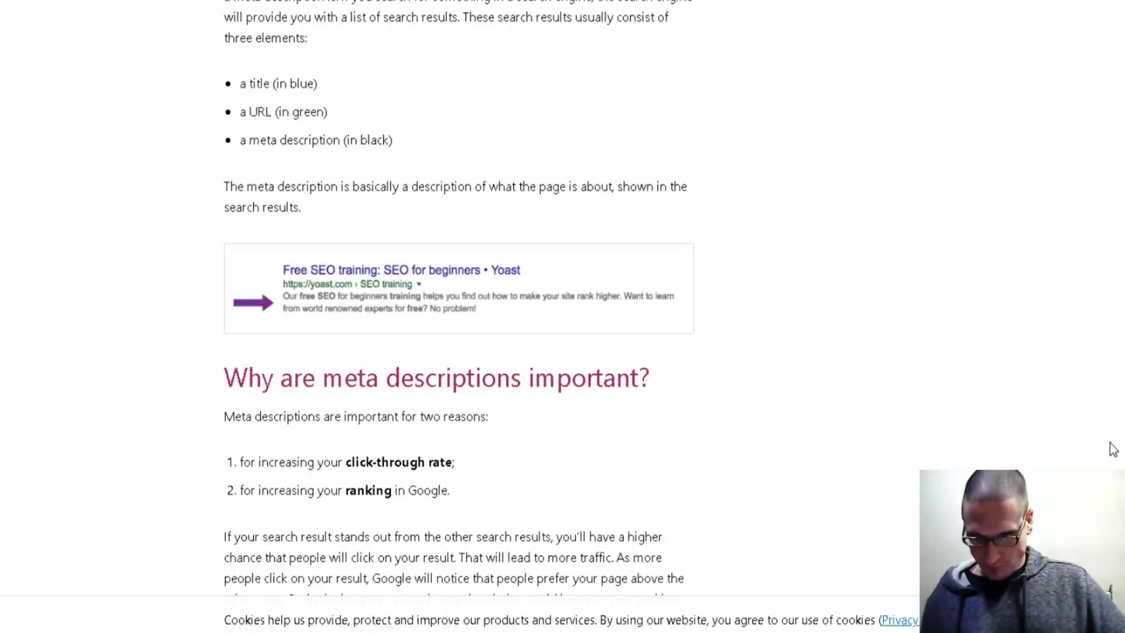
{"action": "scroll", "coordinate": [680, 394], "scroll_direction": "down", "scroll_amount": 2}
{"action": "scroll", "coordinate": [678, 390], "scroll_direction": "down", "scroll_amount": 6}
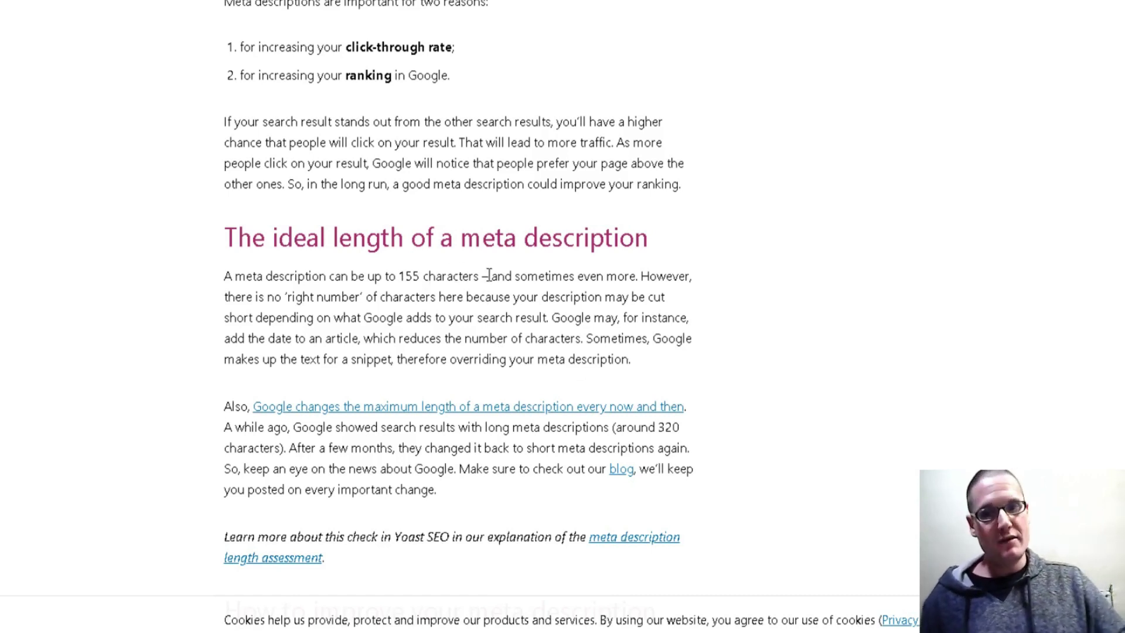
{"action": "left_click_drag", "start_coordinate": [488, 275], "coordinate": [399, 271]}
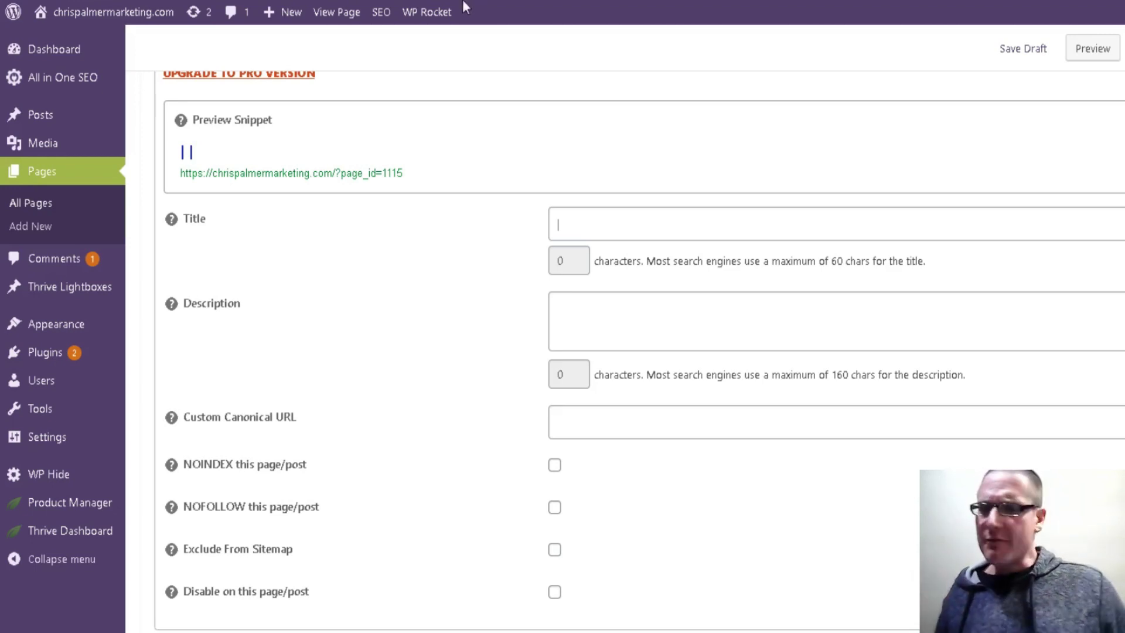
- Type a keyword line into the All in One SEO description and copy it
{"action": "left_click", "coordinate": [610, 317]}
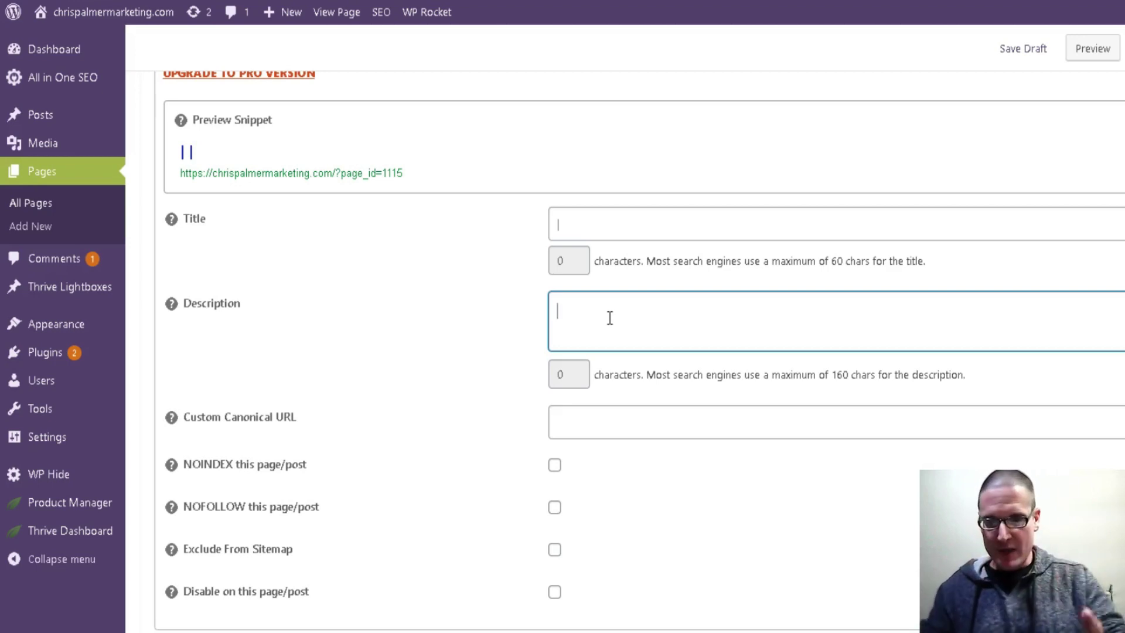
{"action": "type", "text": "lkdk"}
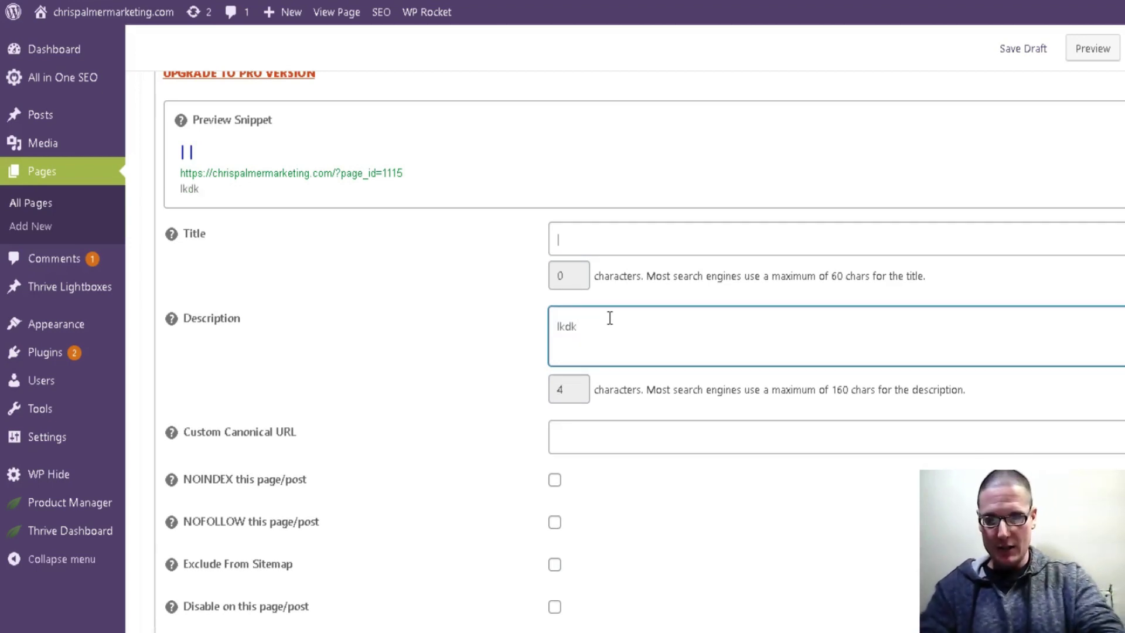
{"action": "type", "text": "uuuuuuuuuuuuuuuuuu"}
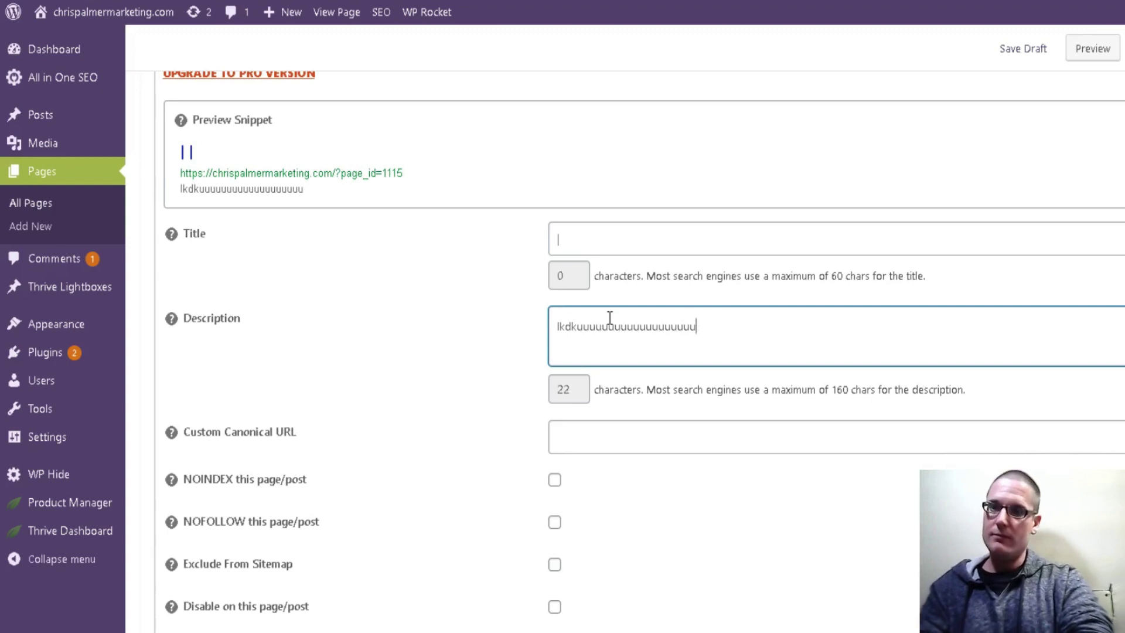
{"action": "type", "text": "uuuuuuuuuuuuuuuuuuuuuuuuuuuuuuuuuuuuuuuuuuuuuuuuuuuuuuuuuuuuu"}
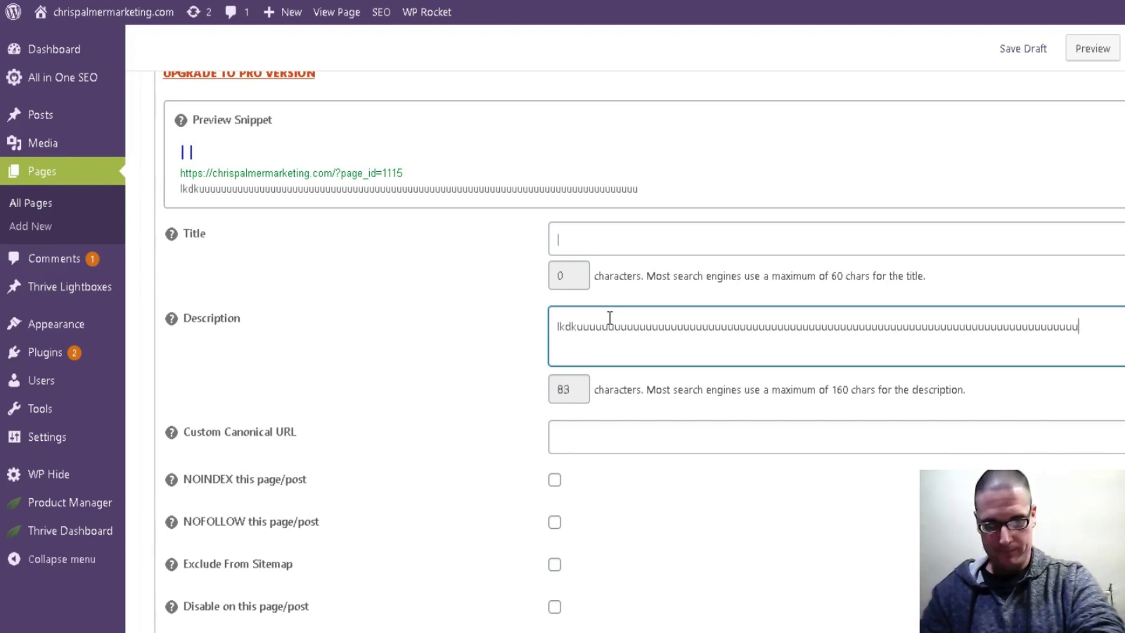
{"action": "type", "text": "uuuuuuuuuuuuuuuuuuuuuuuuuuuukeywor"}
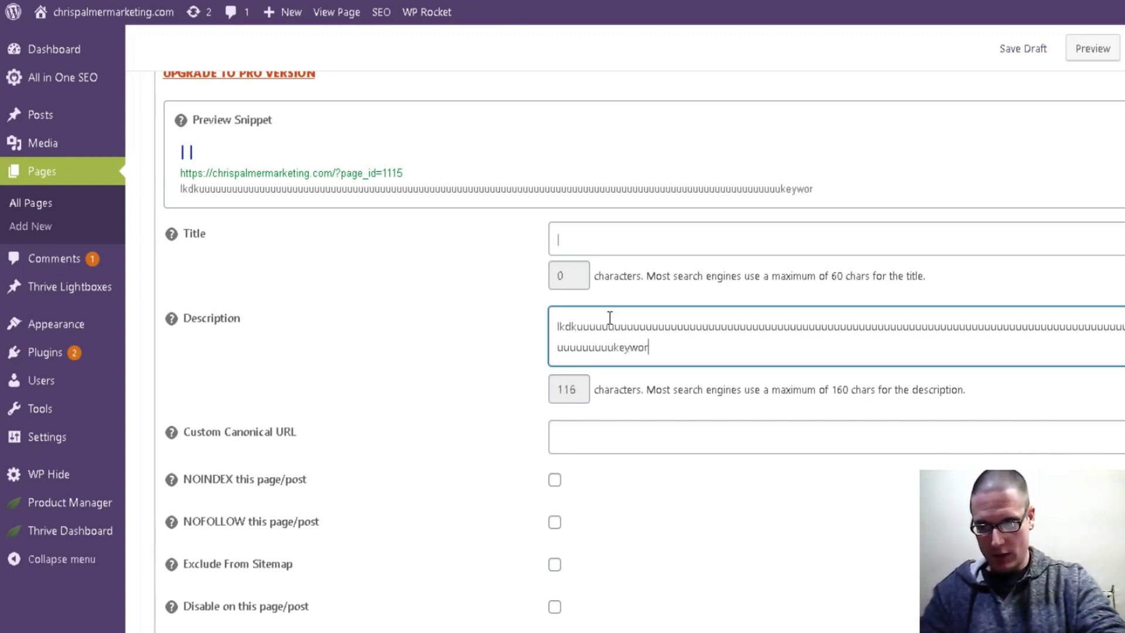
{"action": "type", "text": "d"}
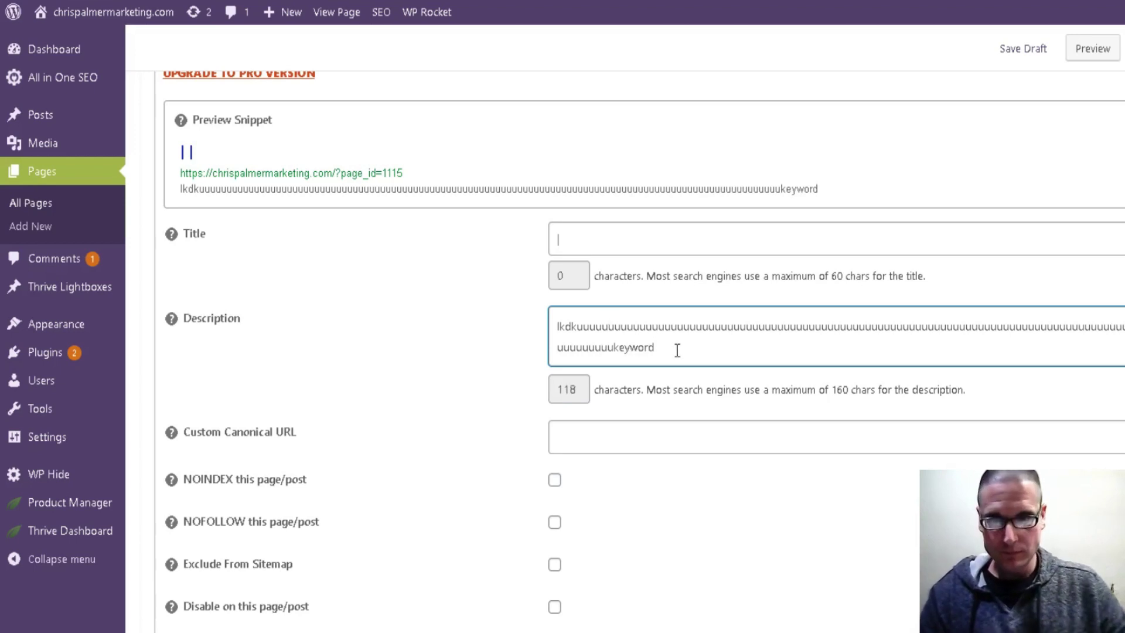
{"action": "left_click_drag", "start_coordinate": [678, 350], "coordinate": [558, 328]}
{"action": "right_click", "coordinate": [558, 328]}
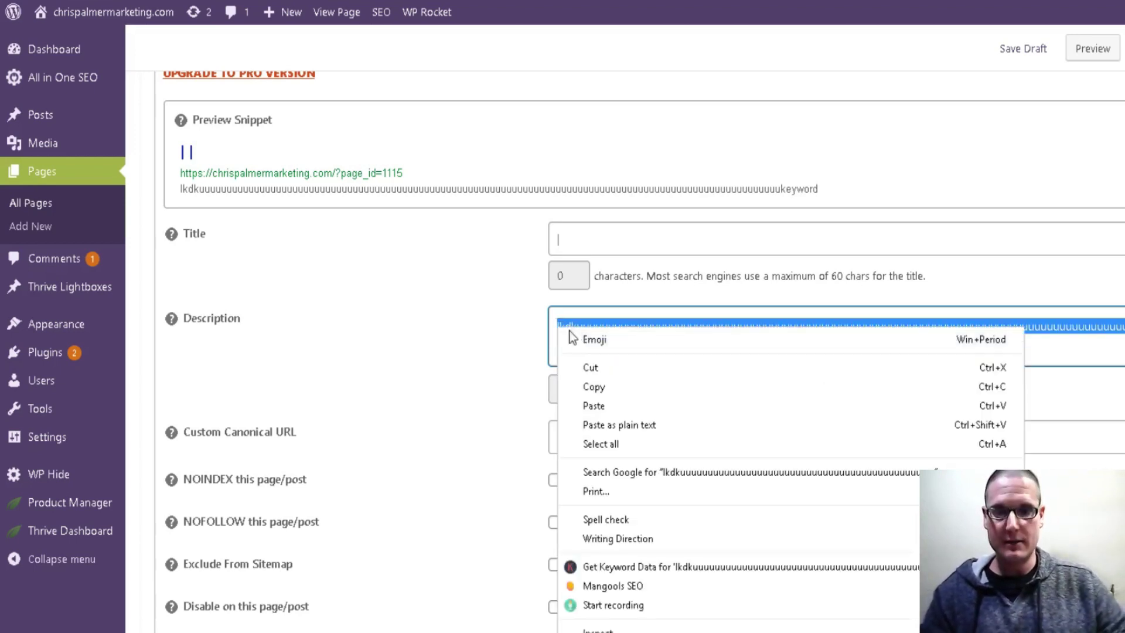
{"action": "left_click", "coordinate": [604, 384]}
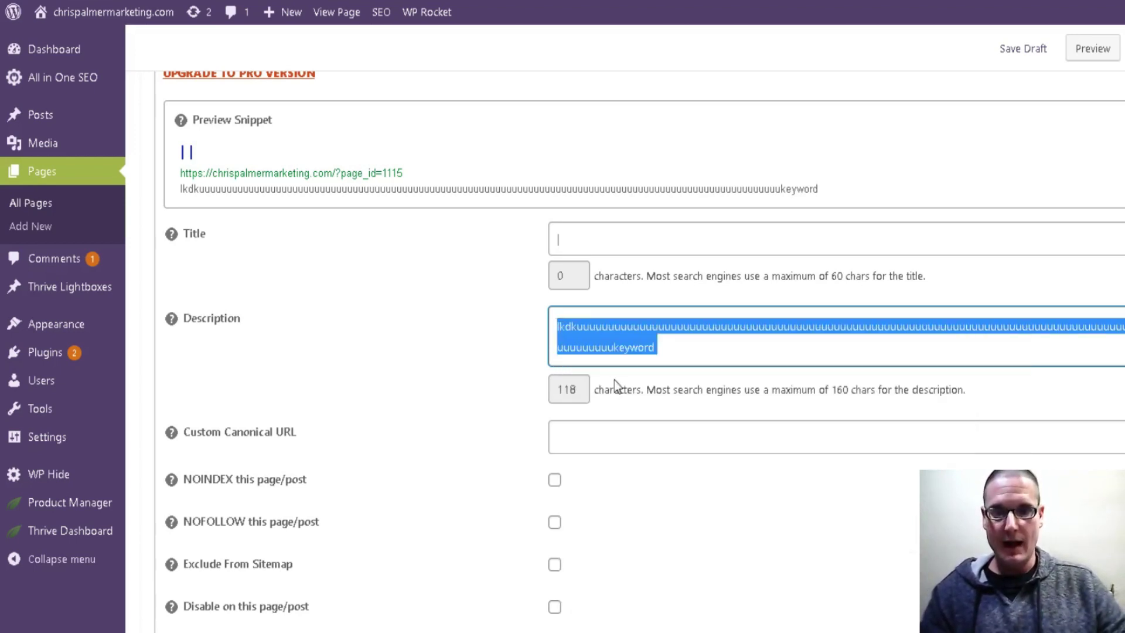
- Paste the keyword line repeatedly until the description reaches 711 characters
{"action": "left_click", "coordinate": [694, 351]}
{"action": "right_click", "coordinate": [672, 349]}
{"action": "left_click", "coordinate": [759, 477]}
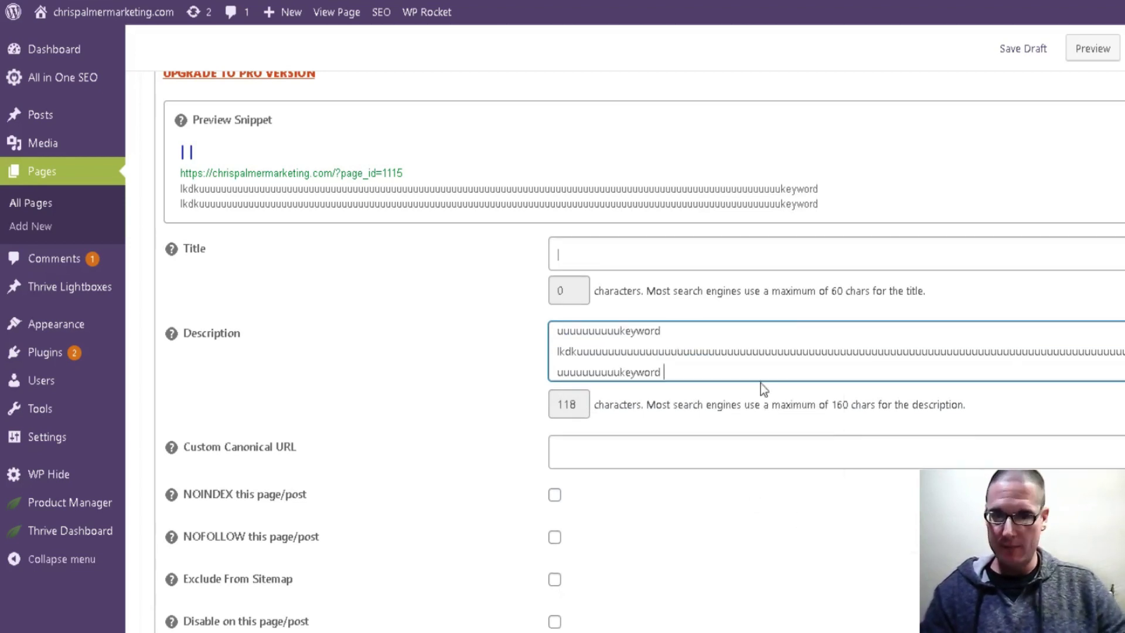
{"action": "right_click", "coordinate": [729, 369]}
{"action": "left_click", "coordinate": [799, 497]}
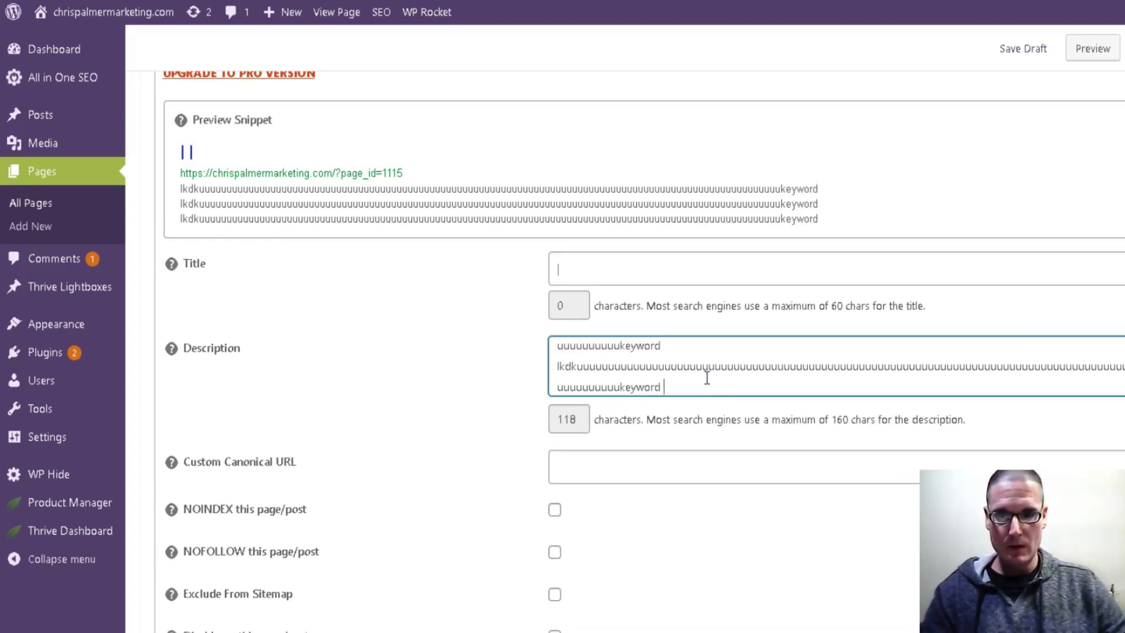
{"action": "right_click", "coordinate": [705, 388]}
{"action": "left_click", "coordinate": [760, 234]}
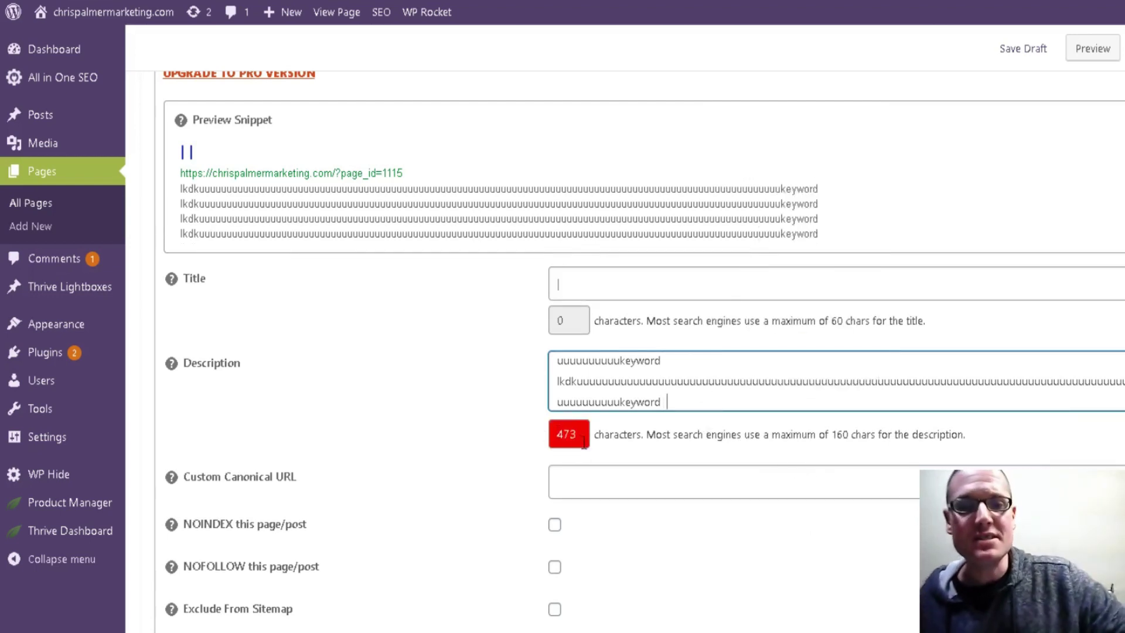
{"action": "right_click", "coordinate": [674, 397]}
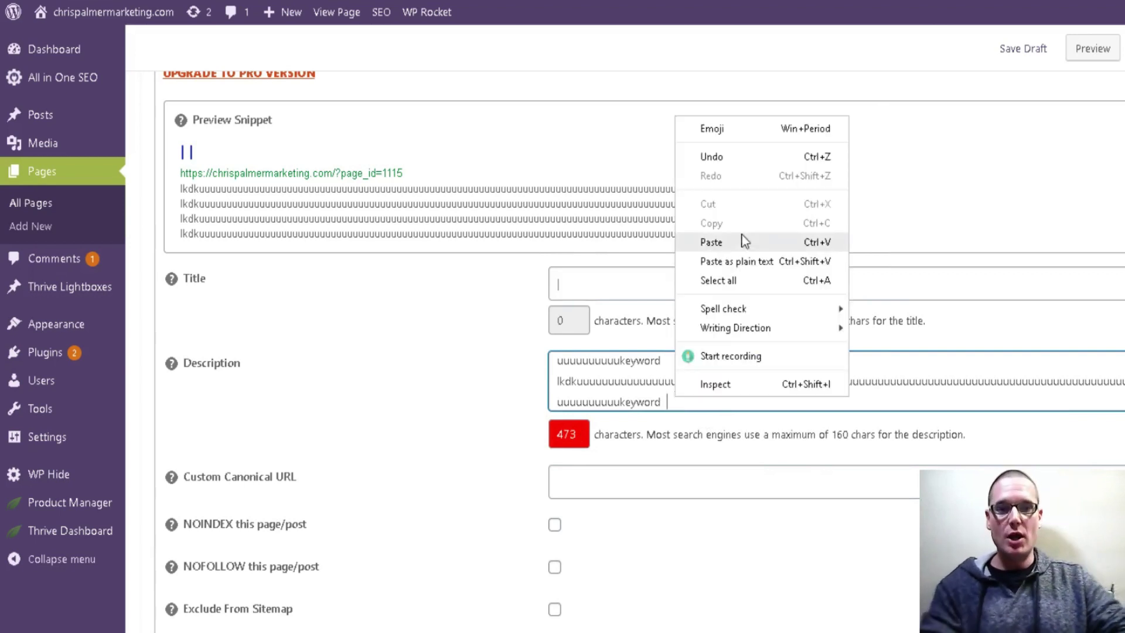
{"action": "left_click", "coordinate": [736, 242]}
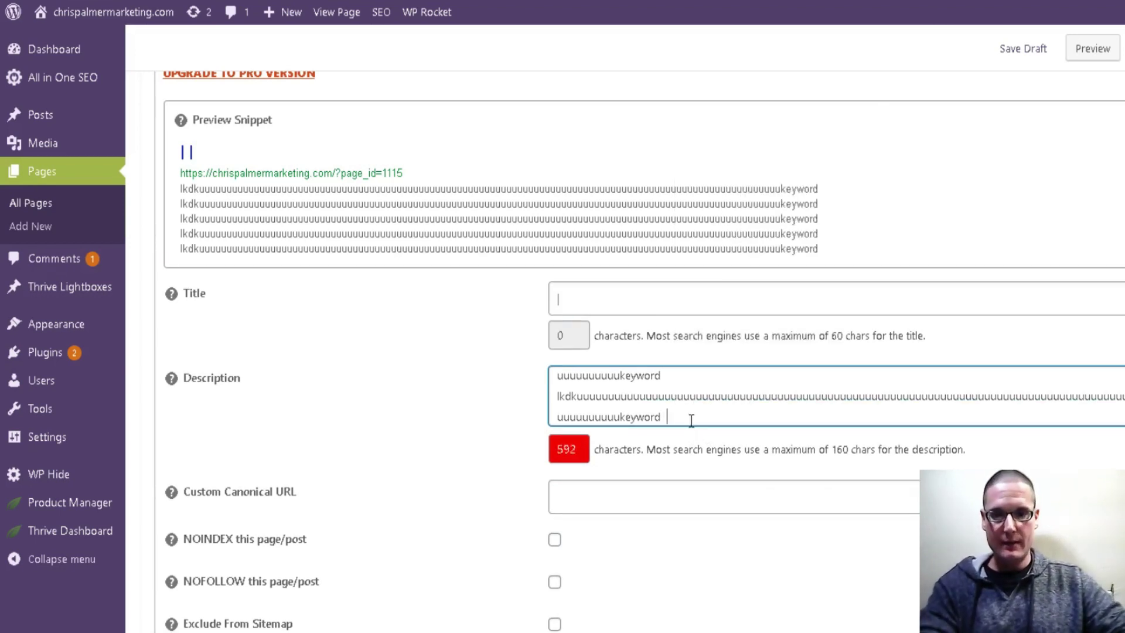
{"action": "right_click", "coordinate": [694, 411]}
{"action": "left_click", "coordinate": [731, 258]}
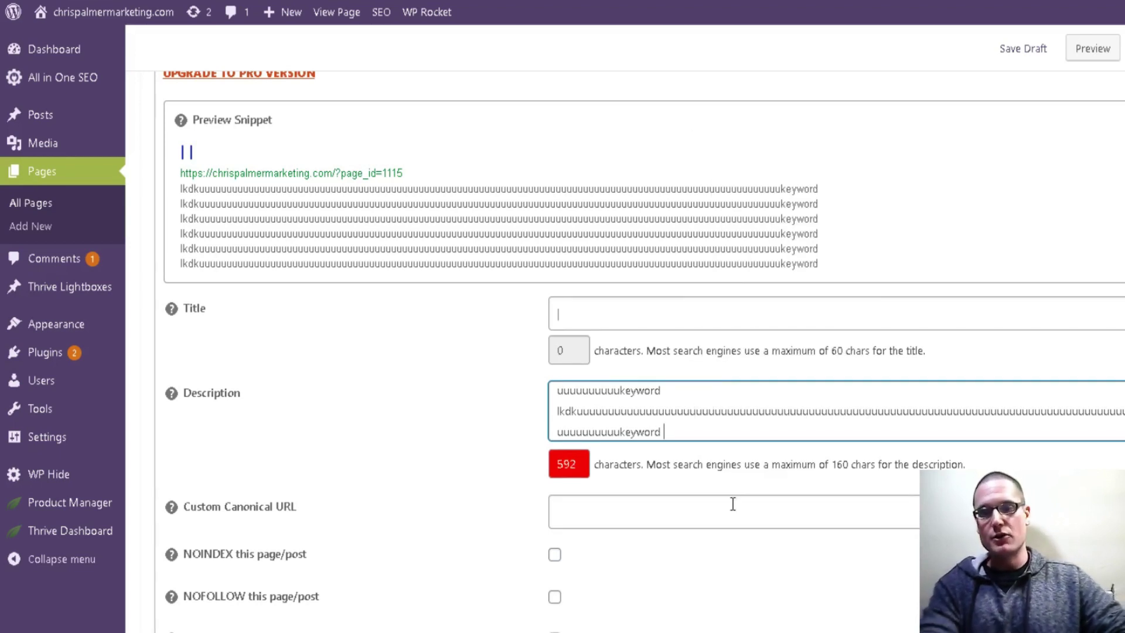
{"action": "right_click", "coordinate": [695, 426]}
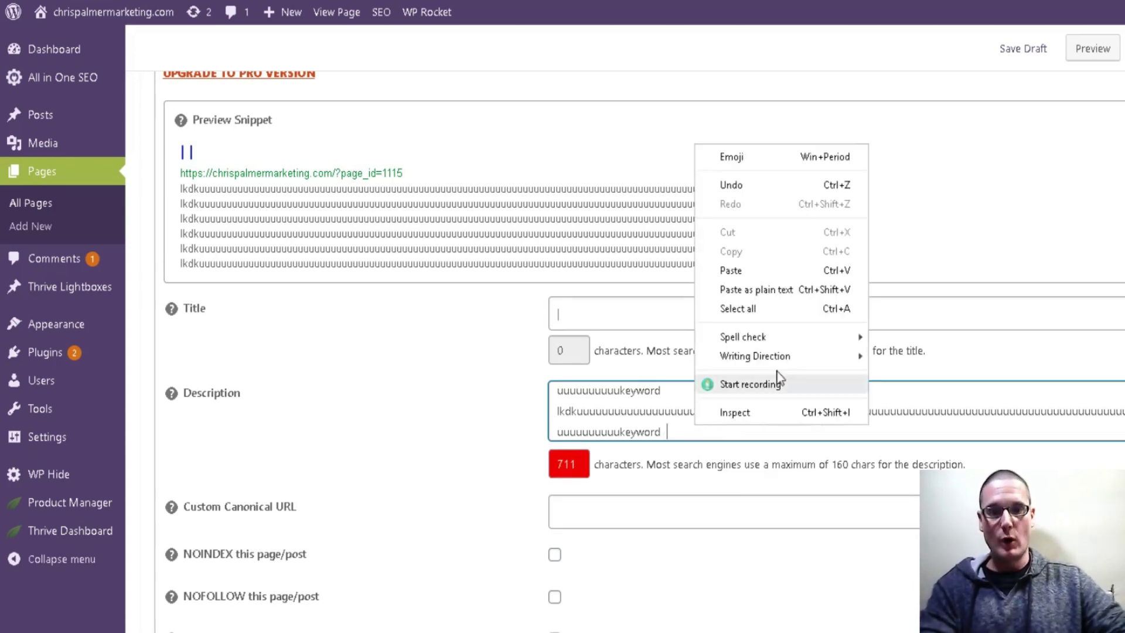
{"action": "left_click", "coordinate": [768, 272]}
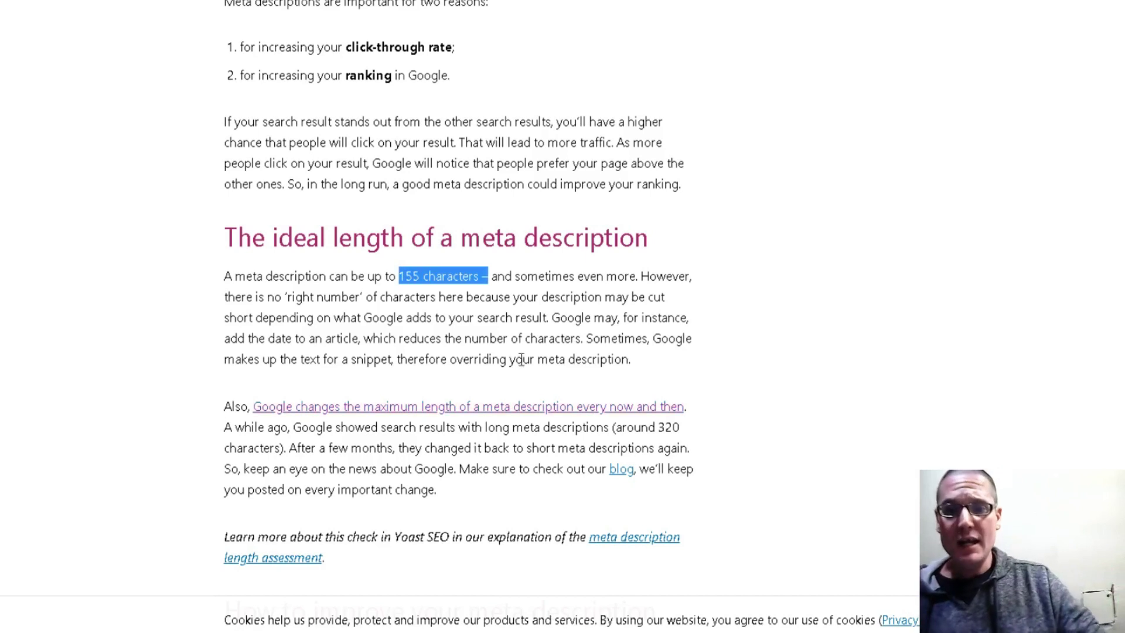
- Clear the highlight on '155 characters' in the Yoast article's ideal-length section
{"action": "left_click", "coordinate": [485, 292]}
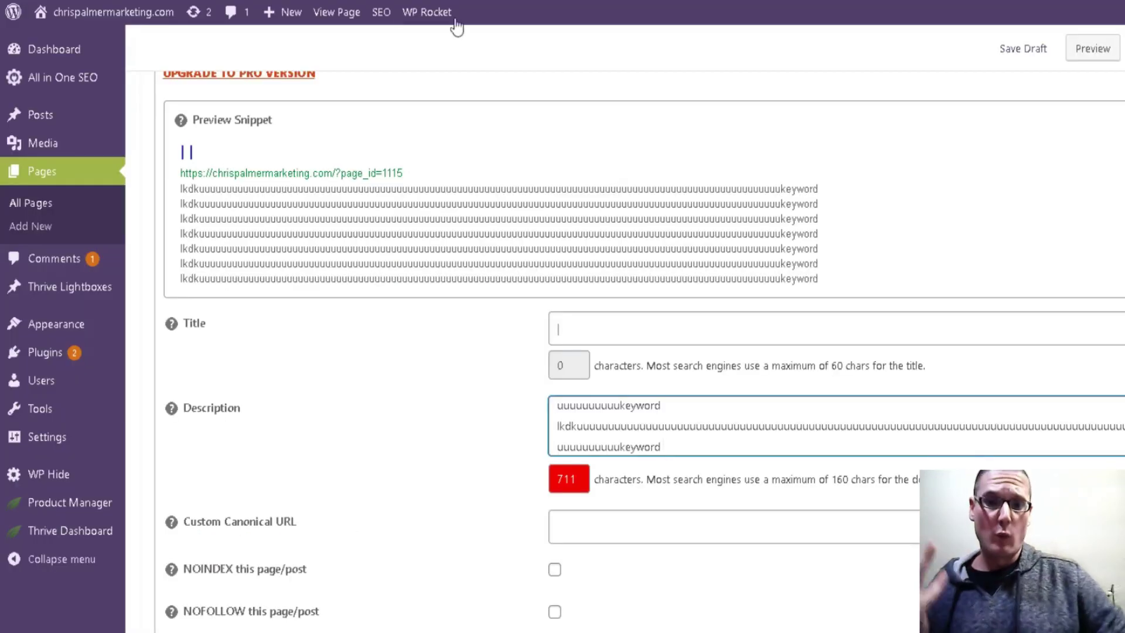
- Click away from the 711-character description, then put the caret back at its end
{"action": "left_click", "coordinate": [568, 481]}
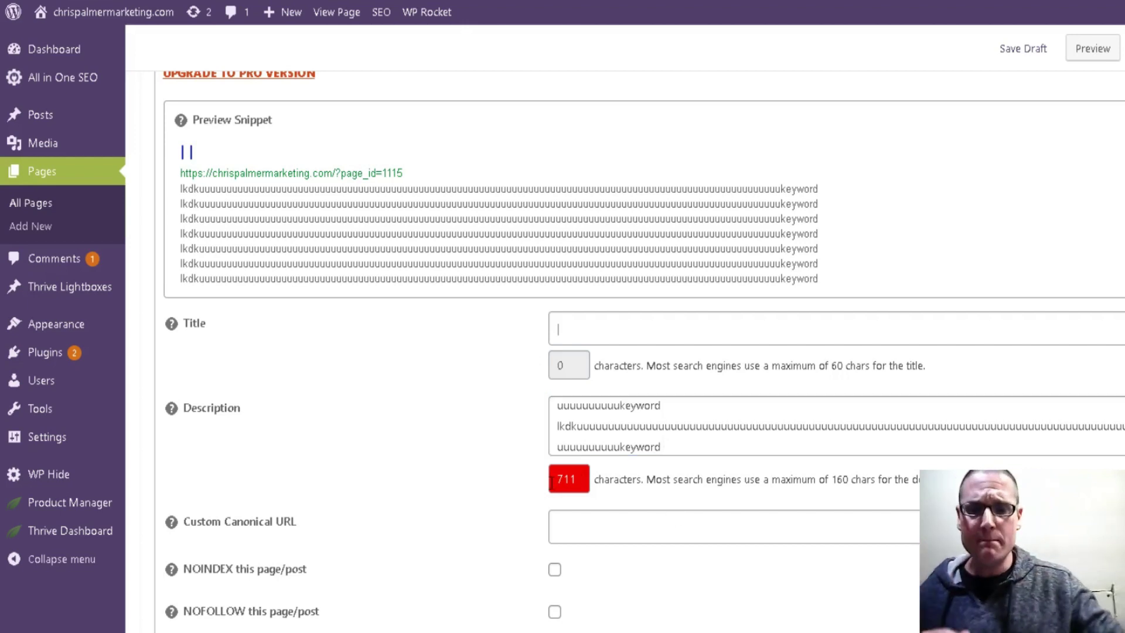
{"action": "left_click", "coordinate": [708, 449]}
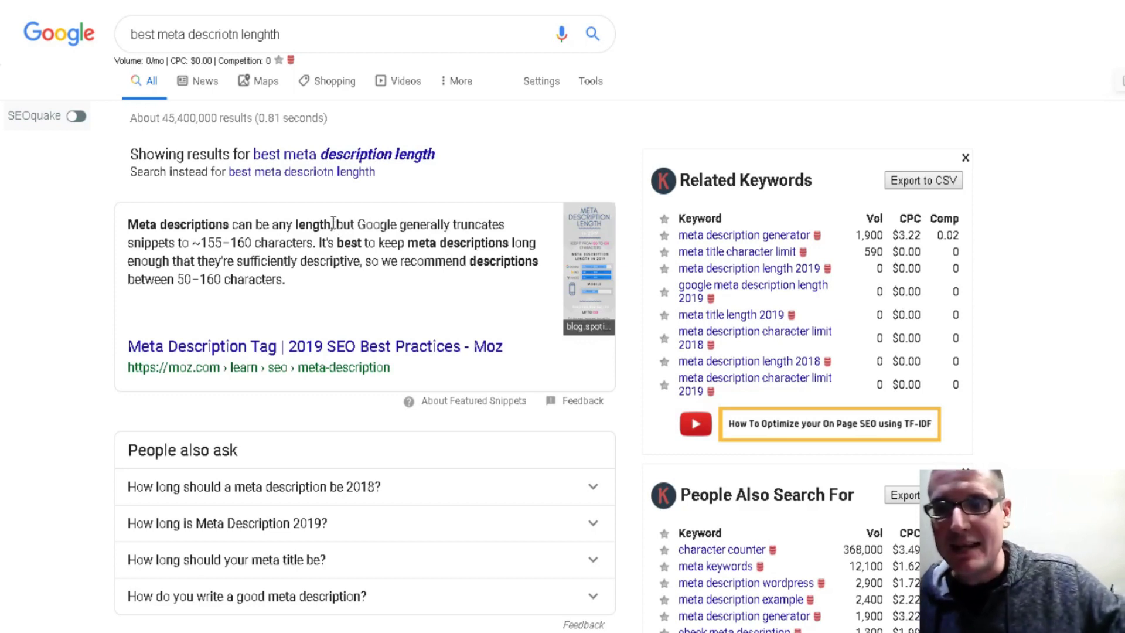
- Highlight 'Meta descriptions can be any length' in Google's snippet, then move to the Search Console Help guide
{"action": "left_click_drag", "start_coordinate": [332, 224], "coordinate": [128, 224]}
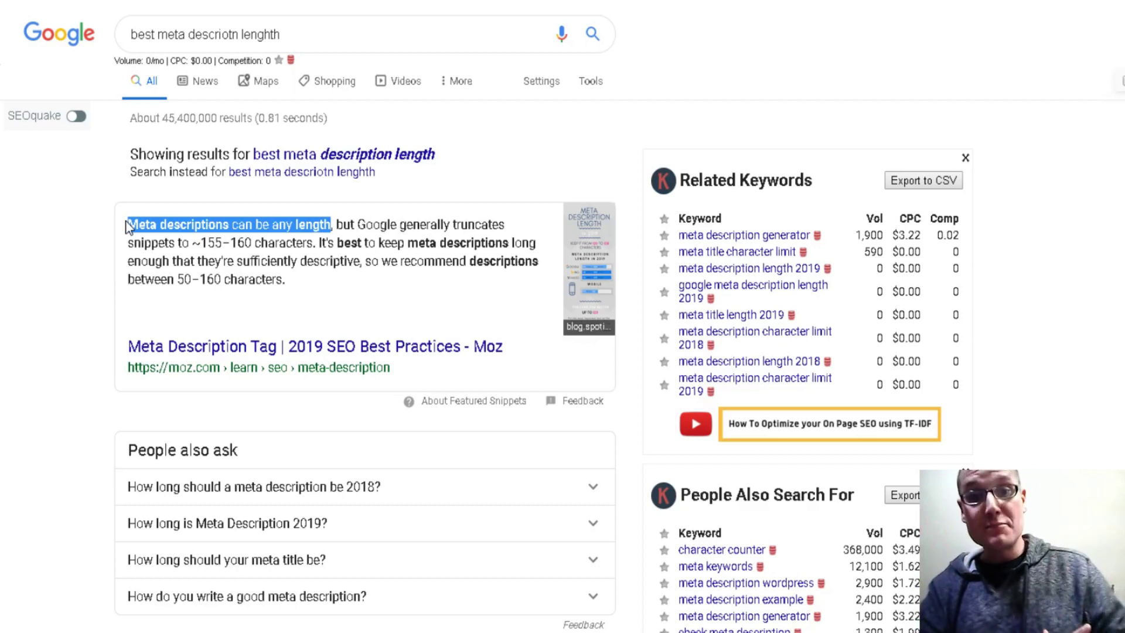
{"action": "key", "text": "ctrl+Tab"}
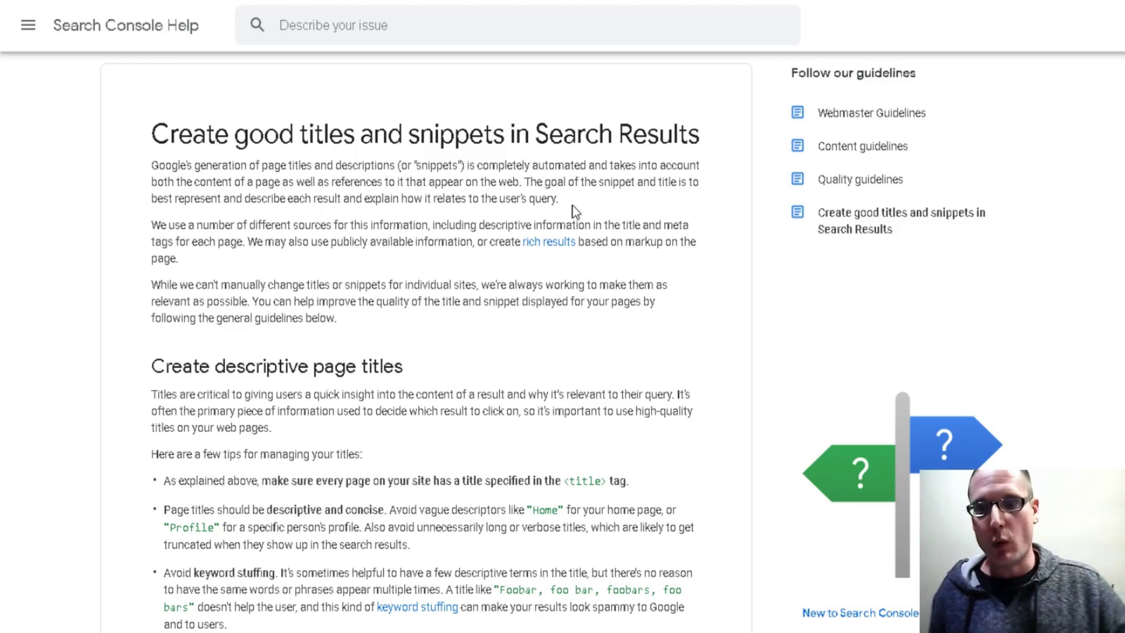
{"action": "left_click_drag", "start_coordinate": [573, 208], "coordinate": [425, 198]}
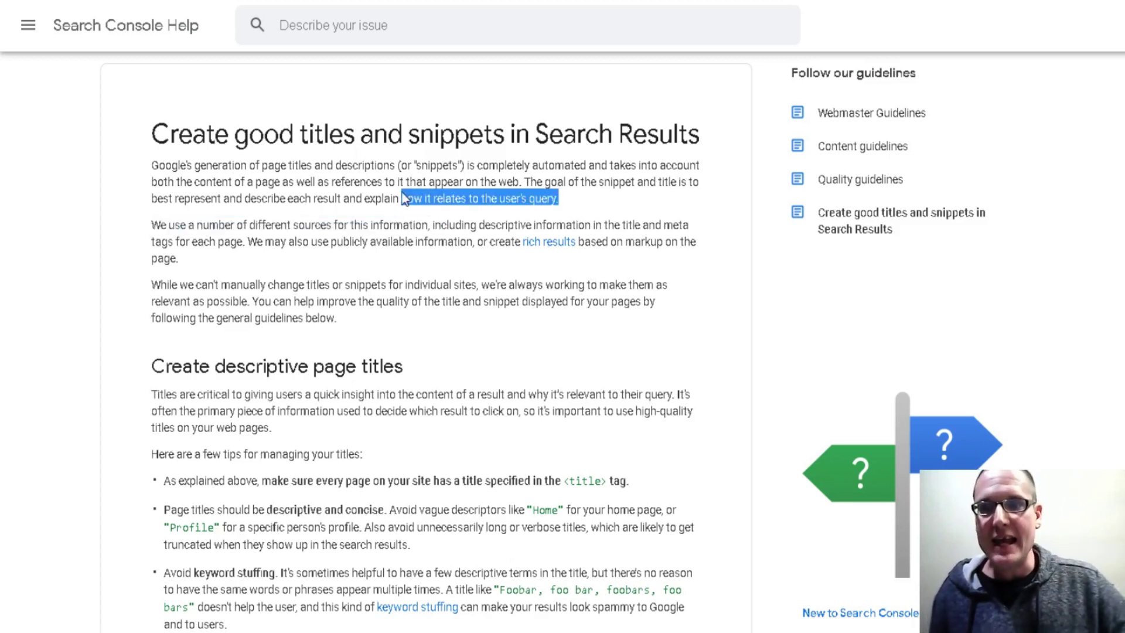
{"action": "left_click", "coordinate": [502, 213]}
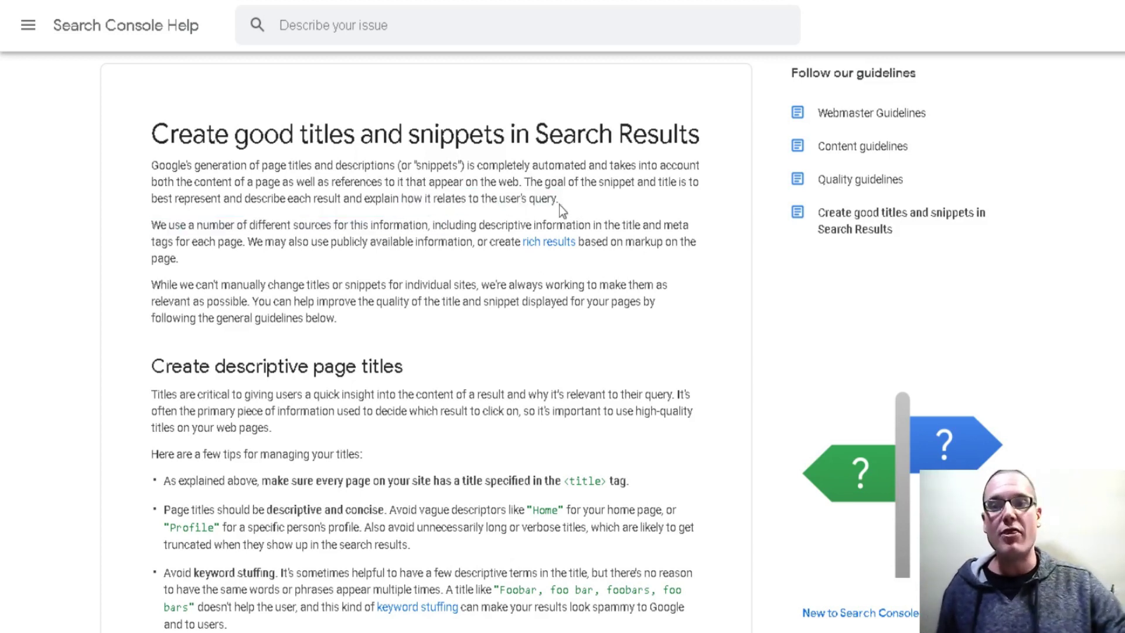
{"action": "left_click_drag", "start_coordinate": [559, 205], "coordinate": [503, 198]}
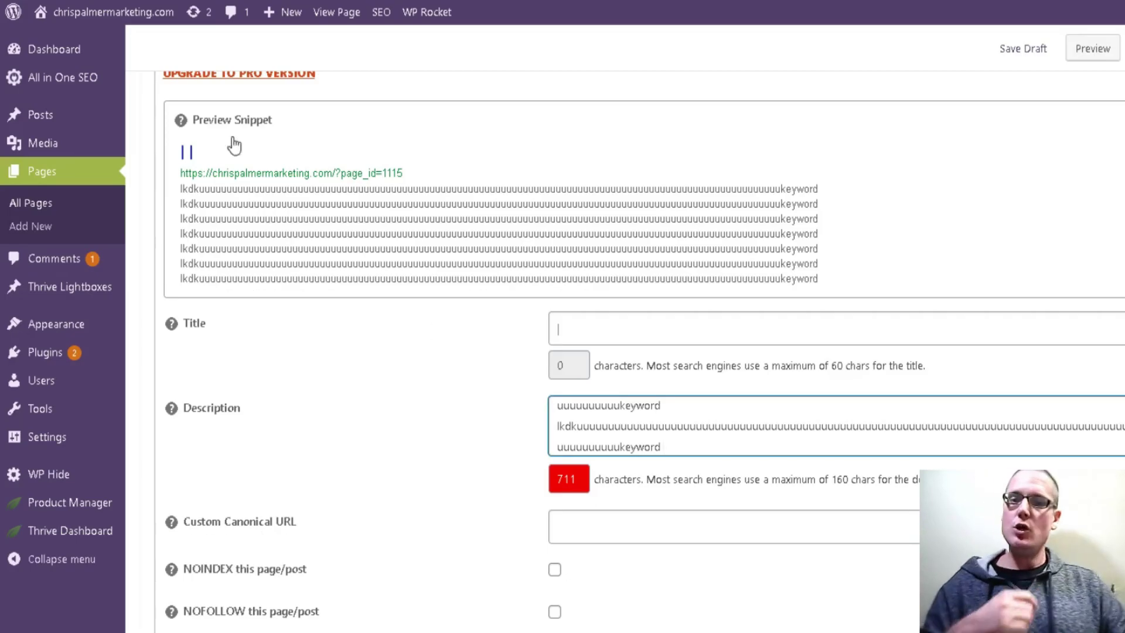
- Select all 711 characters of the description and delete them, leaving 0
{"action": "scroll", "coordinate": [840, 428], "scroll_direction": "up", "scroll_amount": 1}
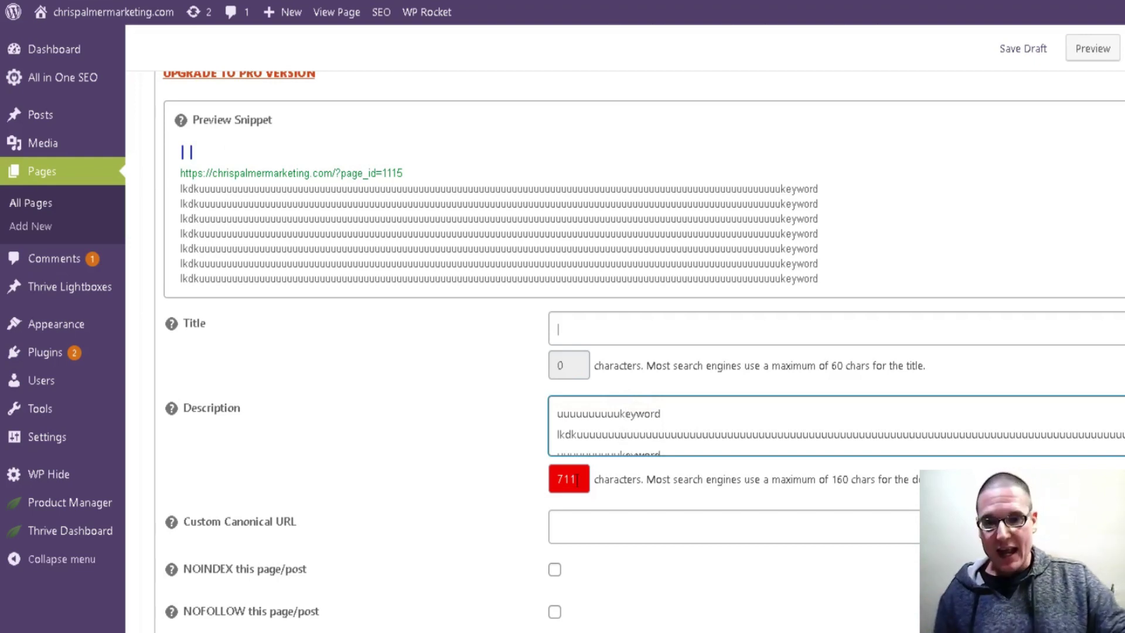
{"action": "left_click_drag", "start_coordinate": [580, 478], "coordinate": [526, 466]}
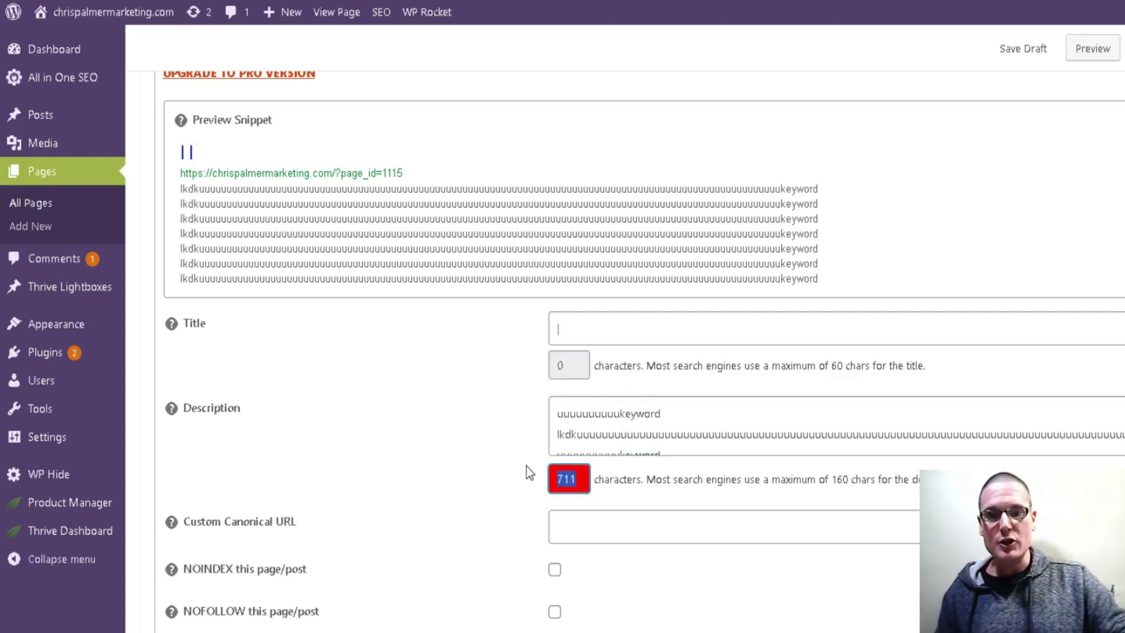
{"action": "left_click", "coordinate": [645, 428]}
{"action": "key", "text": "ctrl+a"}
{"action": "key", "text": "BackSpace"}
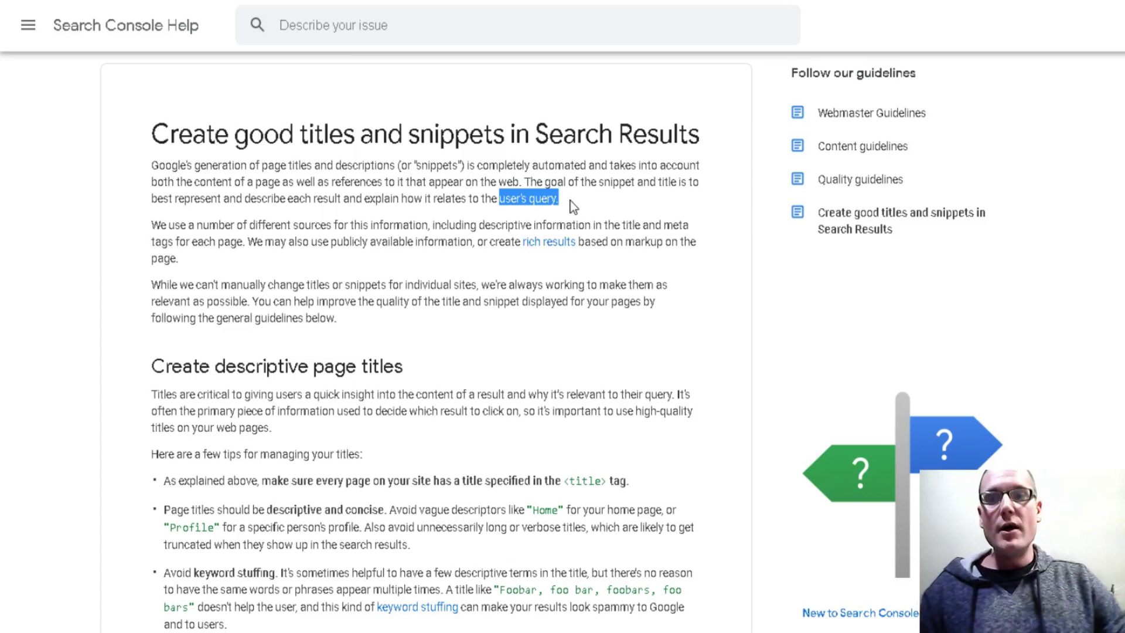
- Select and then deselect the first paragraph of the titles-and-snippets guide
{"action": "triple_click", "coordinate": [525, 200]}
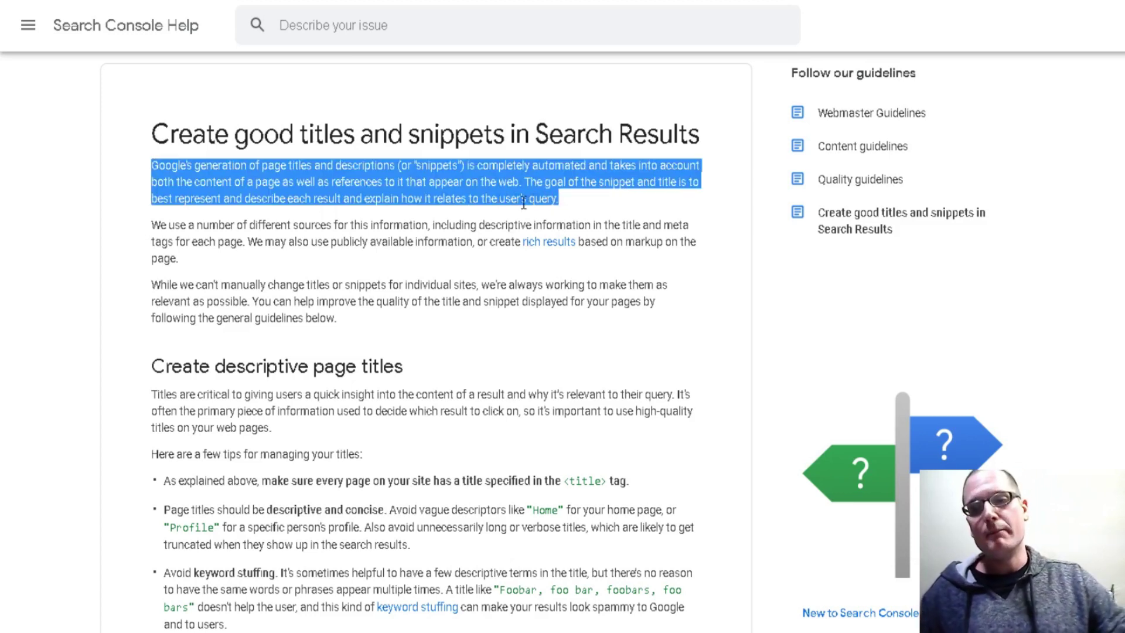
{"action": "left_click", "coordinate": [526, 202]}
{"action": "left_click_drag", "start_coordinate": [525, 202], "coordinate": [527, 202]}
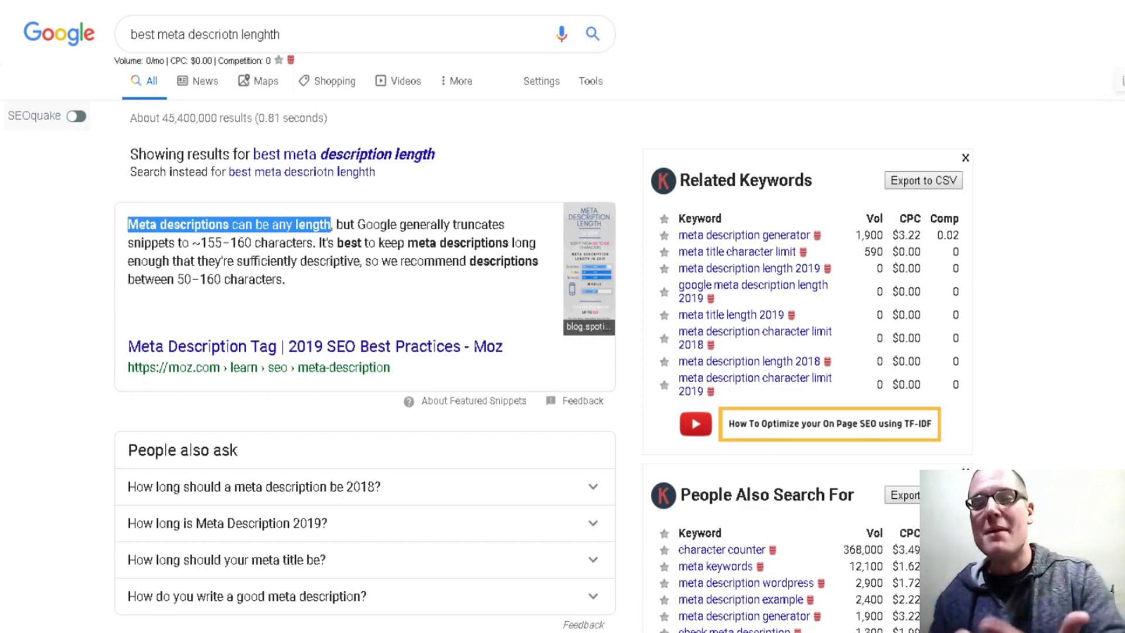
{"action": "left_click_drag", "start_coordinate": [320, 288], "coordinate": [144, 231]}
{"action": "left_click", "coordinate": [68, 159]}
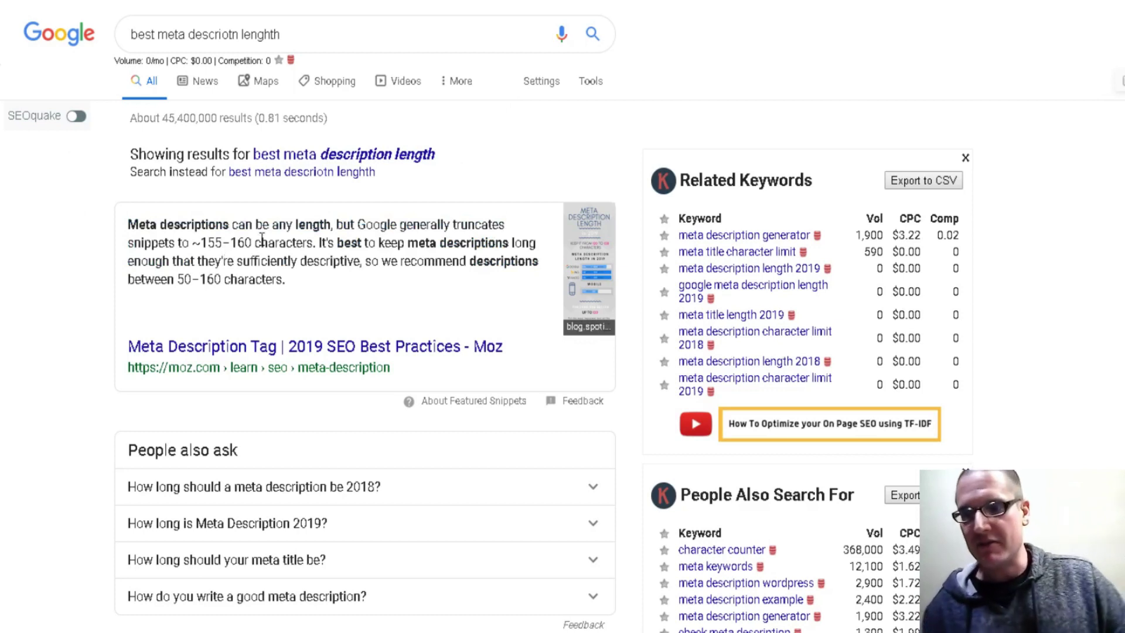
{"action": "left_click_drag", "start_coordinate": [254, 242], "coordinate": [208, 237]}
{"action": "left_click", "coordinate": [208, 236]}
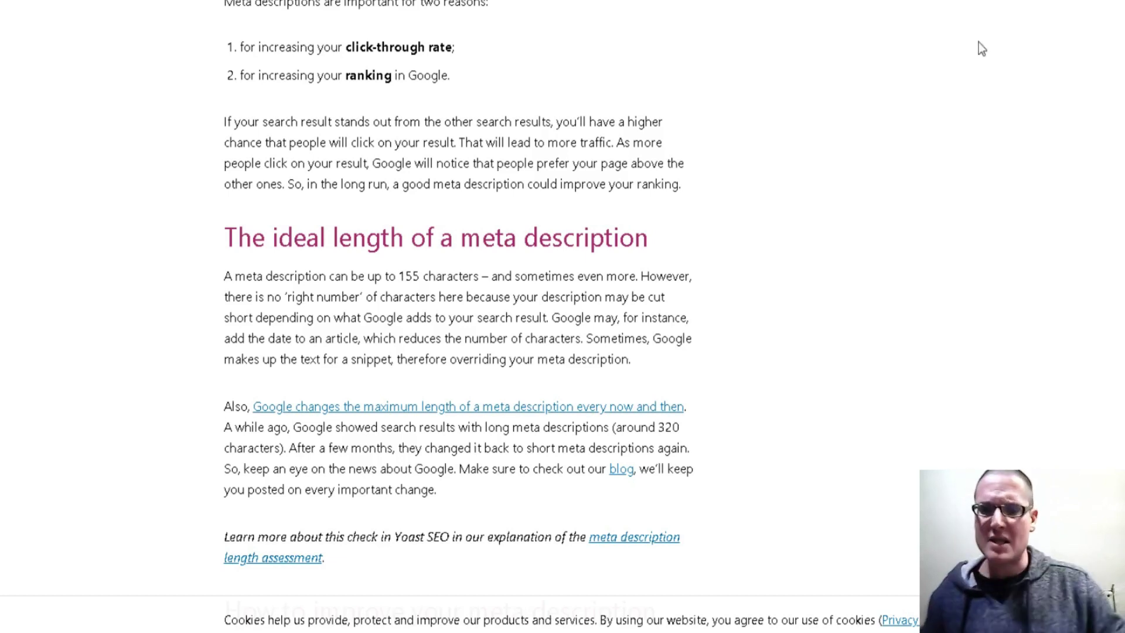
{"action": "double_click", "coordinate": [415, 275]}
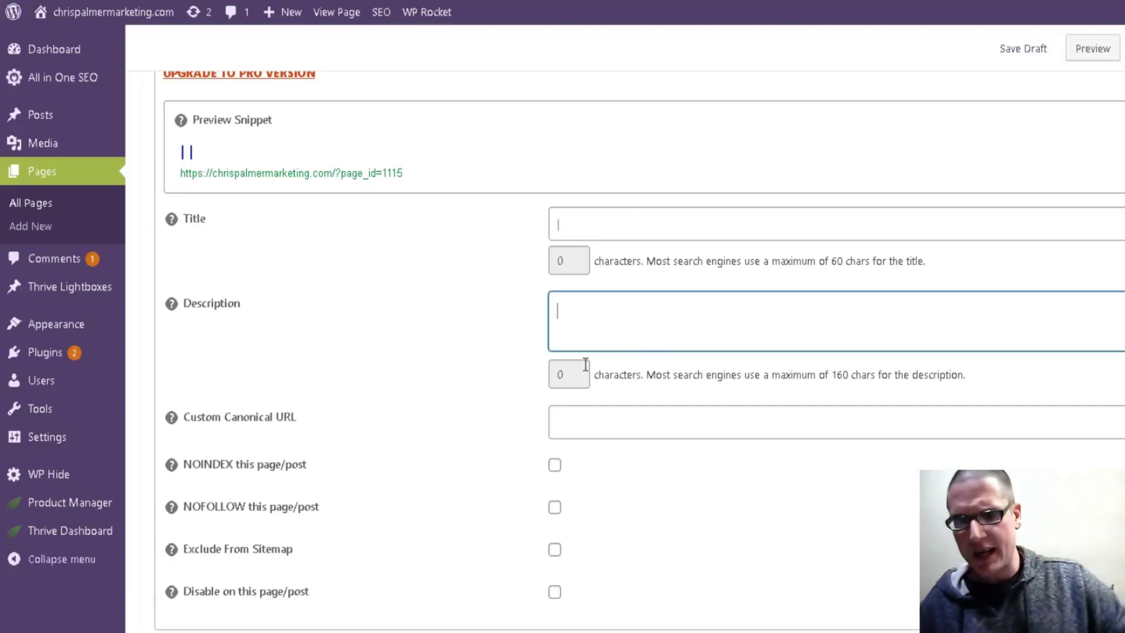
- Paste the keyword line twice into the empty description, bringing it to 238 characters
{"action": "right_click", "coordinate": [588, 319]}
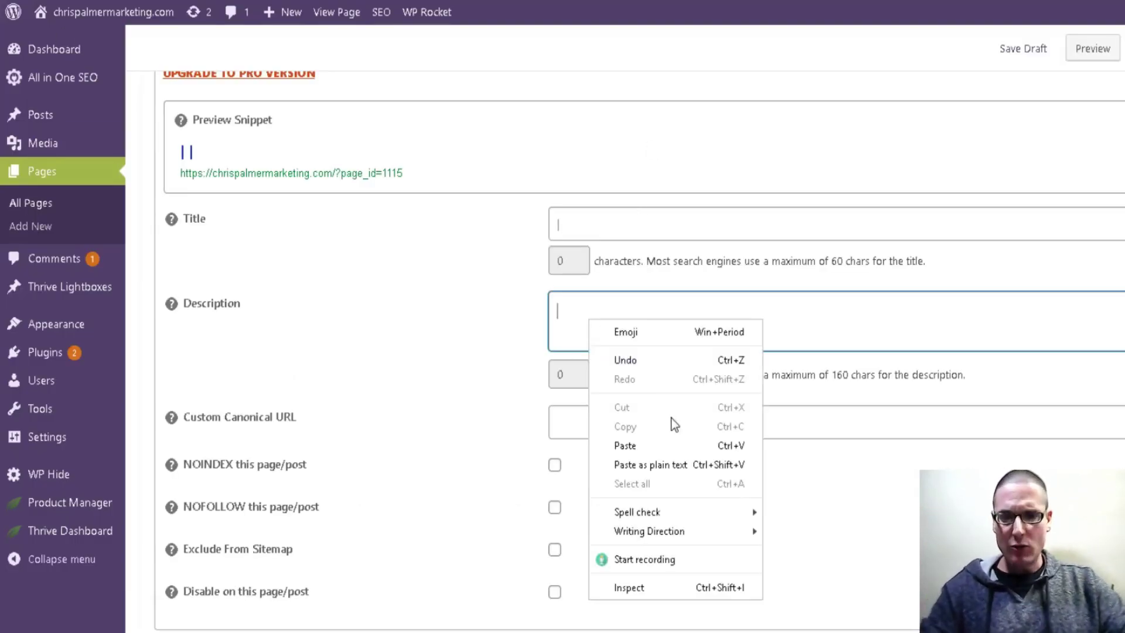
{"action": "left_click", "coordinate": [678, 458]}
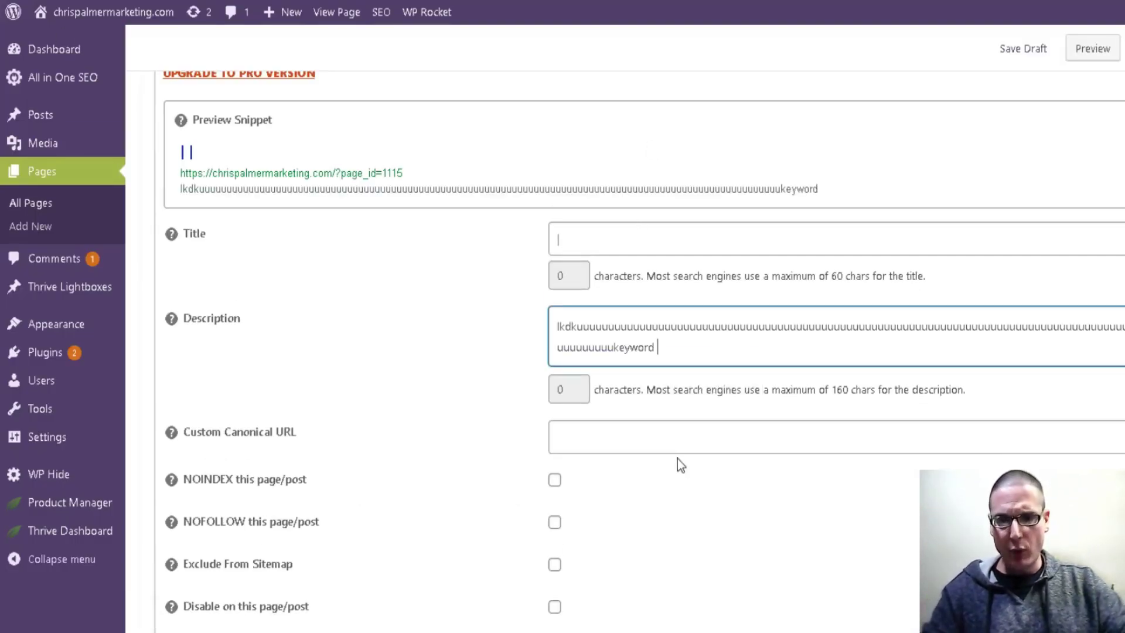
{"action": "right_click", "coordinate": [695, 352]}
{"action": "left_click", "coordinate": [764, 476]}
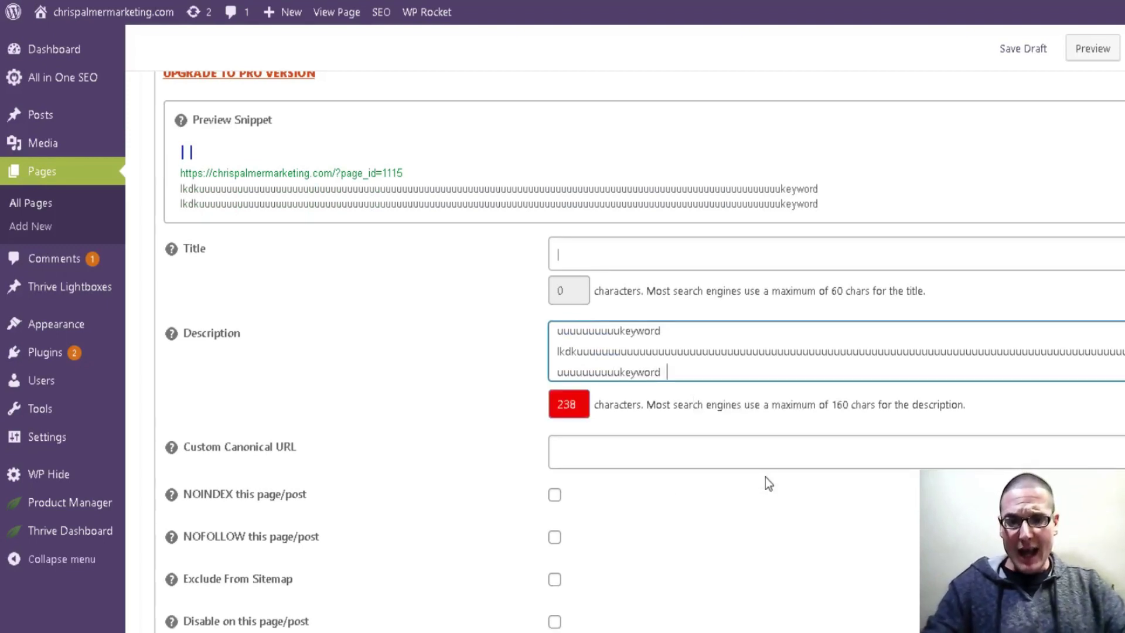